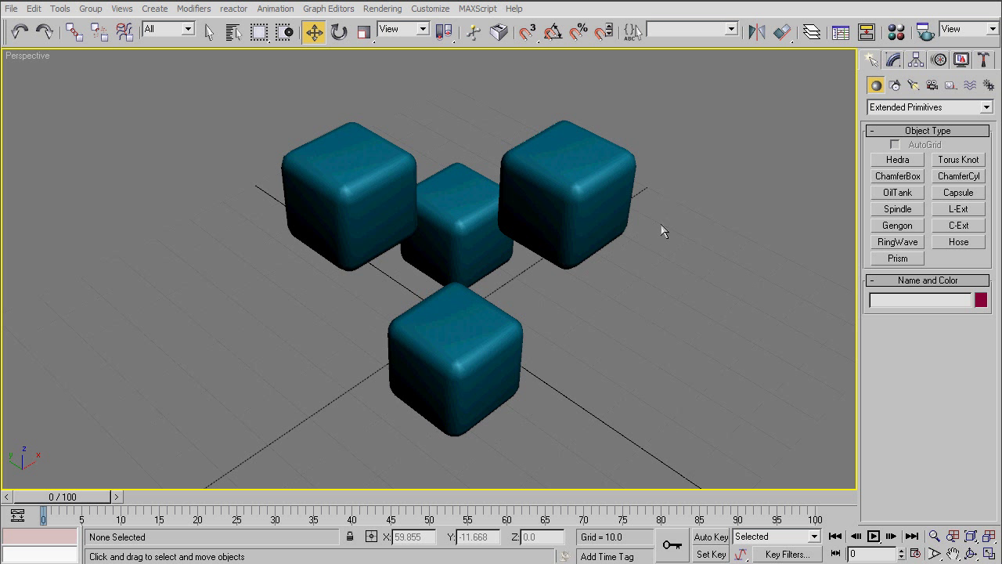
Switch on Auto Key and set a frame-0 key on all four chamfer boxes.
mouse_move(693, 257)
middle_mouse_down("alt")
mouse_move(564, 196)
mouse_move(676, 226)
mouse_move(705, 268)
middle_mouse_up("alt")
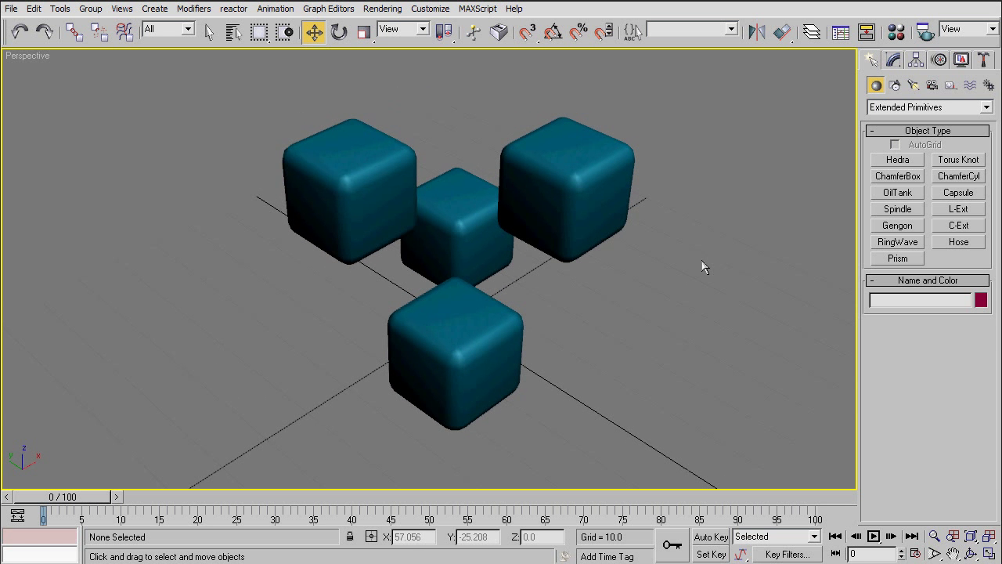
left_click(711, 539)
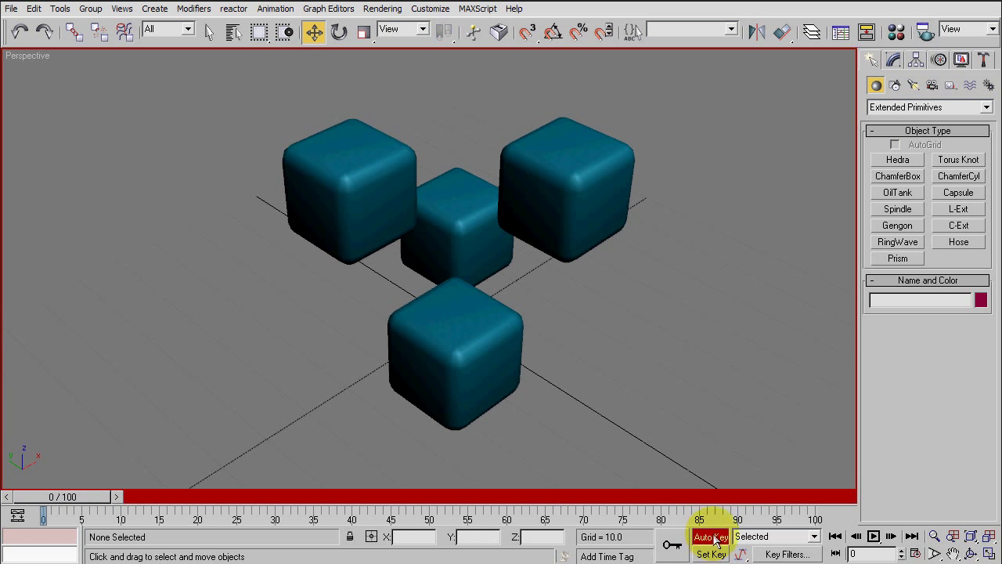
mouse_move(681, 462)
middle_mouse_down("alt")
mouse_move(659, 418)
mouse_move(687, 410)
mouse_move(678, 385)
mouse_move(683, 437)
middle_mouse_up("alt")
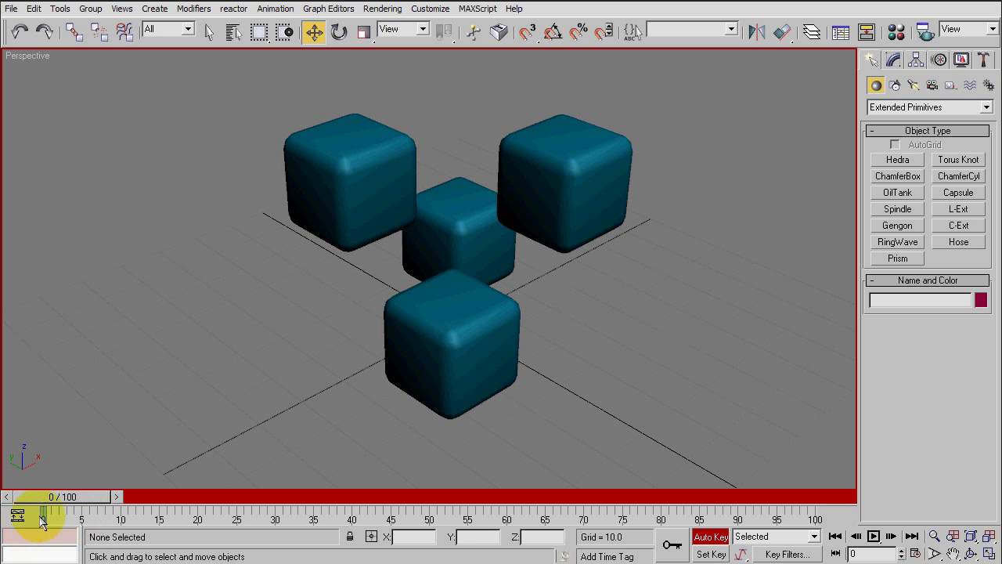
middle_click_drag(411, 401, 416, 412, "alt")
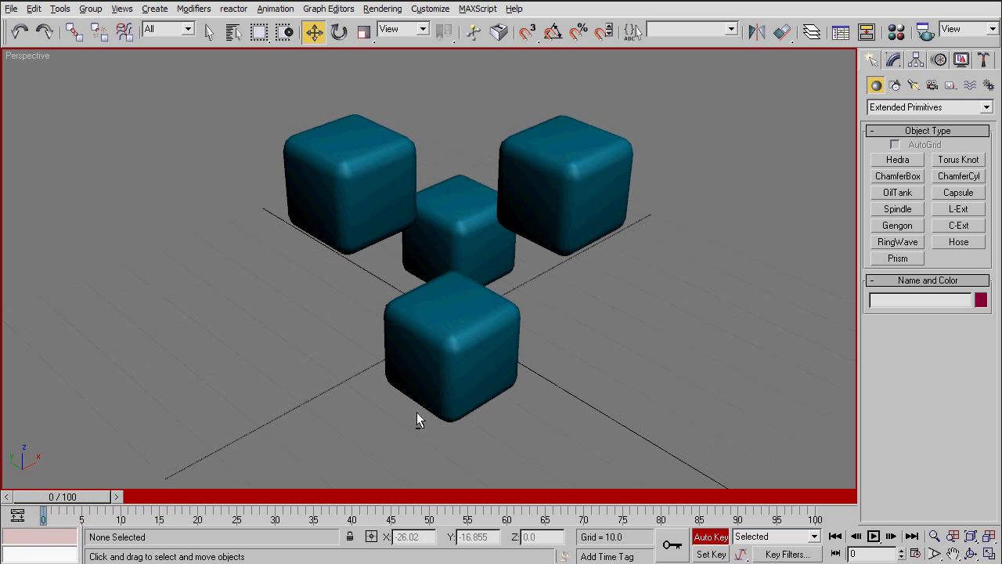
mouse_move(81, 502)
left_mouse_down()
mouse_move(838, 497)
mouse_move(16, 513)
left_mouse_up()
middle_click_drag(309, 437, 515, 403, "alt")
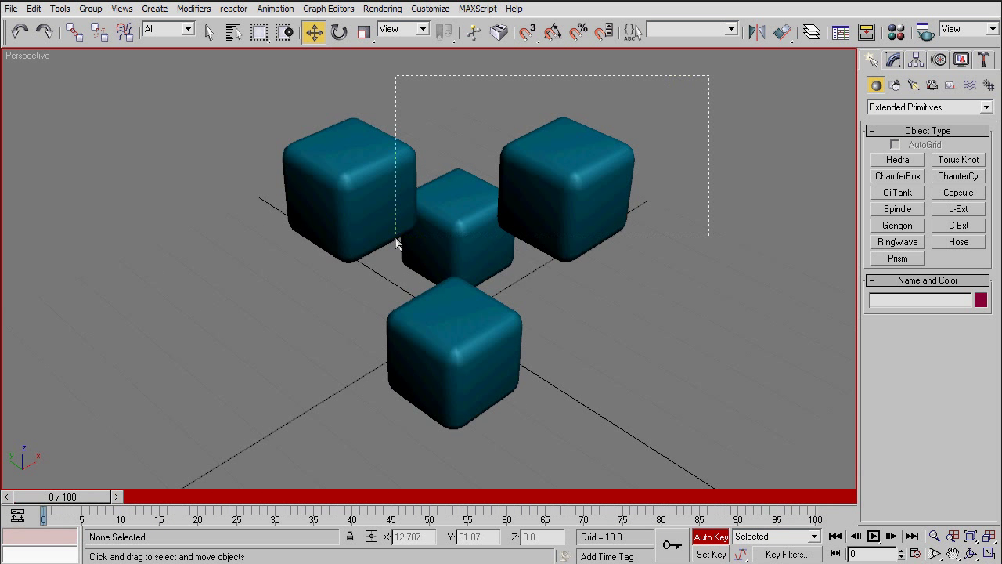
left_click_drag(176, 468, 175, 468)
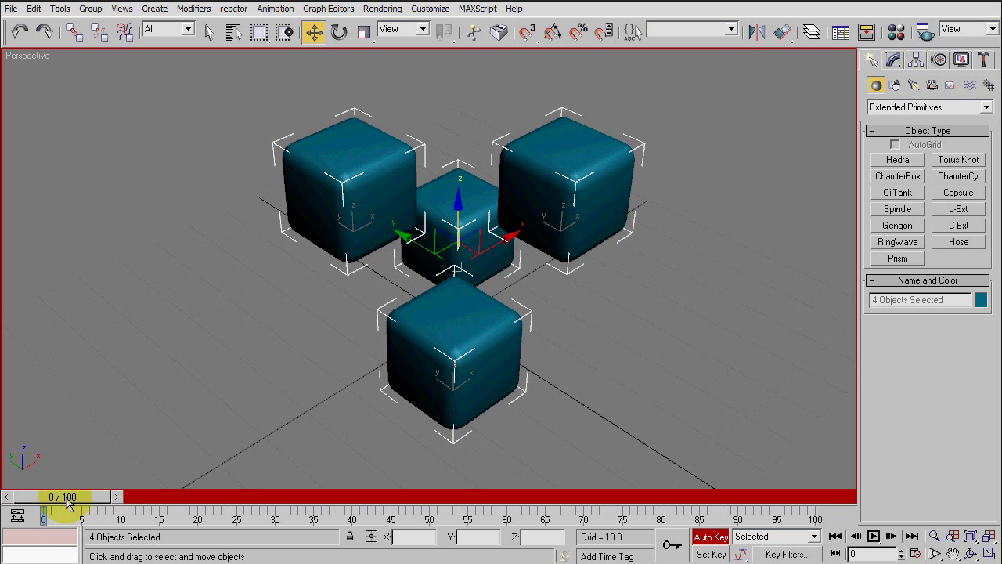
left_click(672, 546)
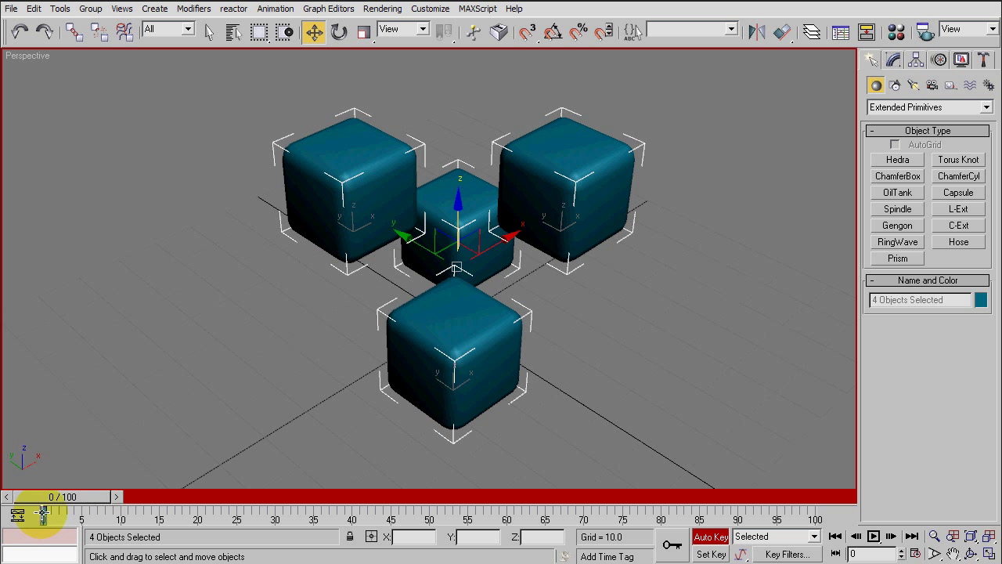
left_click(556, 299)
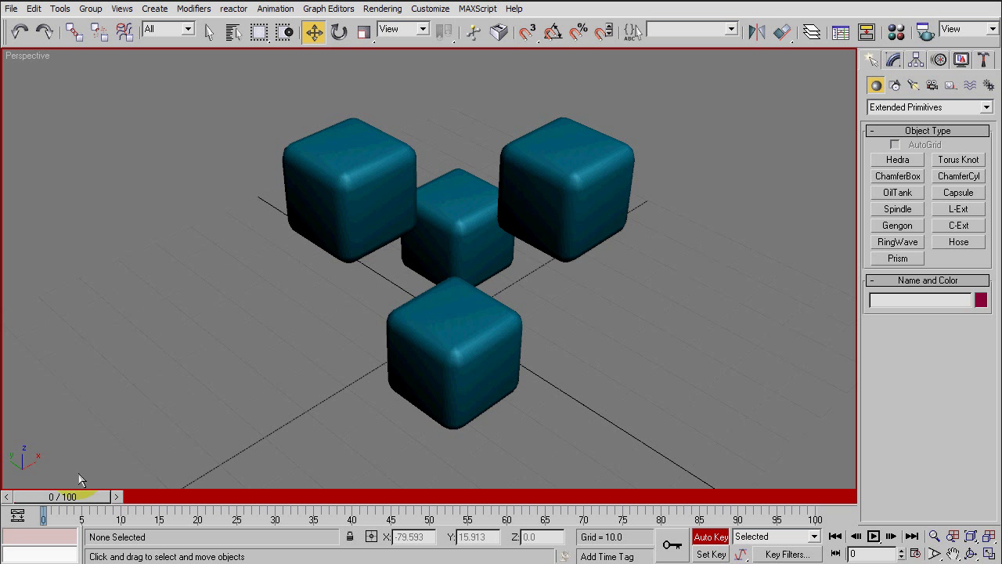
At frame 15, slide one cube left along X and move ChamferBox04 right and up.
left_click_drag(74, 501, 178, 508)
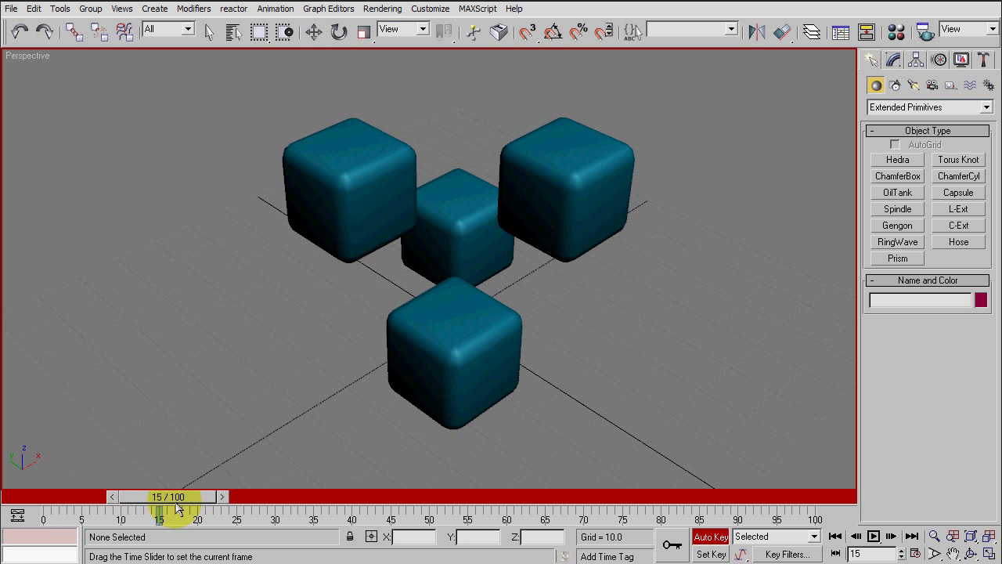
middle_click_drag(241, 379, 437, 313, "alt")
mouse_move(548, 243)
middle_mouse_down("alt")
mouse_move(634, 286)
mouse_move(635, 235)
middle_mouse_up("alt")
left_click_drag(623, 226, 484, 291)
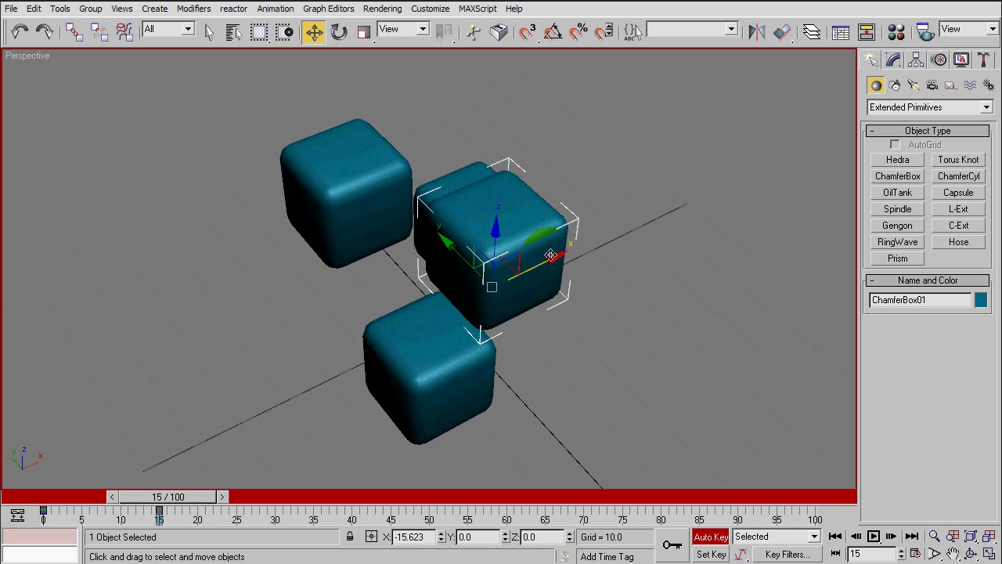
mouse_move(484, 292)
middle_mouse_down("alt")
mouse_move(523, 301)
mouse_move(558, 338)
mouse_move(537, 336)
middle_mouse_up("alt")
left_click(371, 208)
middle_click_drag(370, 208, 423, 219, "alt")
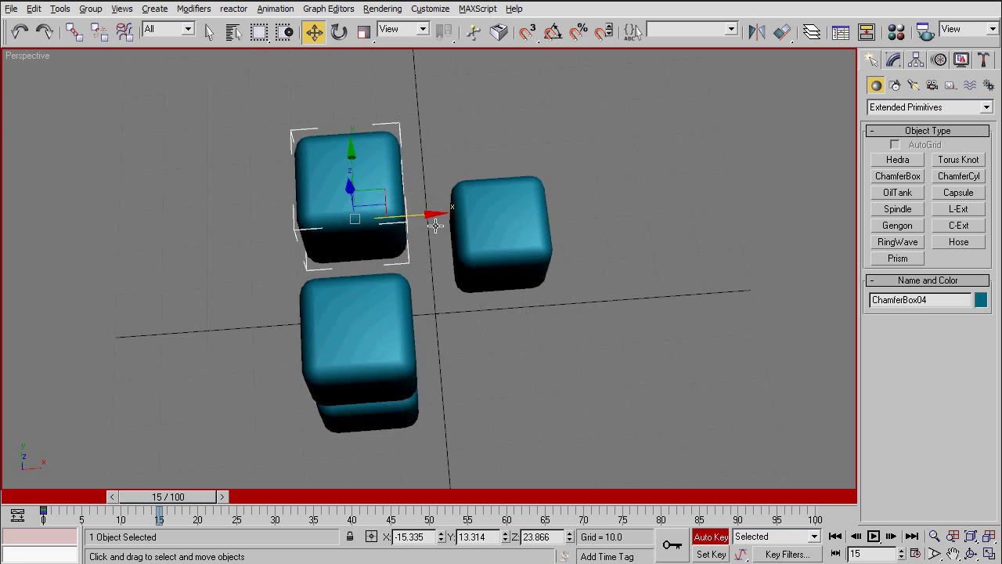
left_click_drag(419, 215, 565, 214)
mouse_move(566, 214)
middle_mouse_down("alt")
mouse_move(637, 278)
mouse_move(683, 279)
middle_mouse_up("alt")
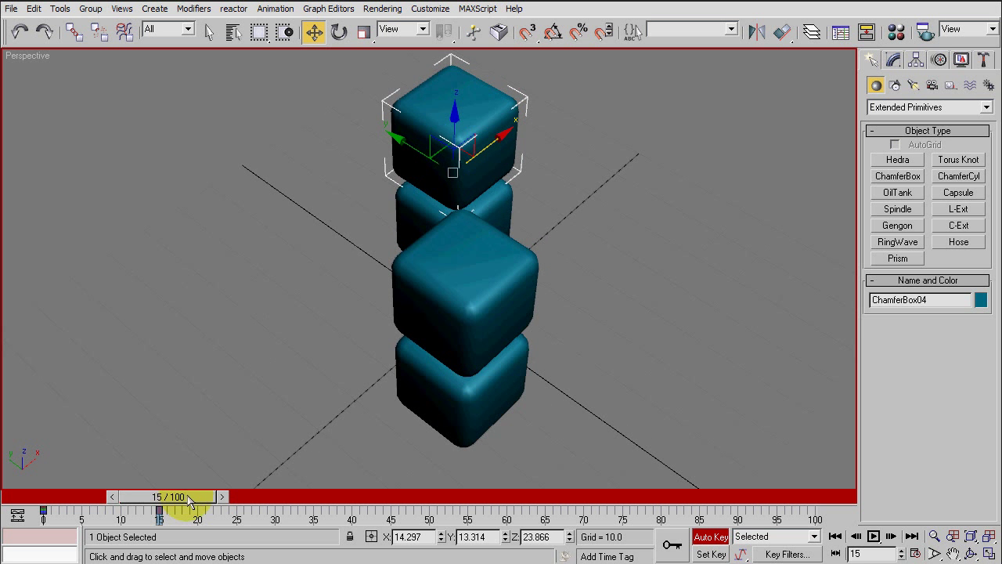
Scrub between frames 1 and 15 to compare the new cube positions.
left_click_drag(190, 501, 93, 498)
middle_click_drag(403, 319, 414, 328)
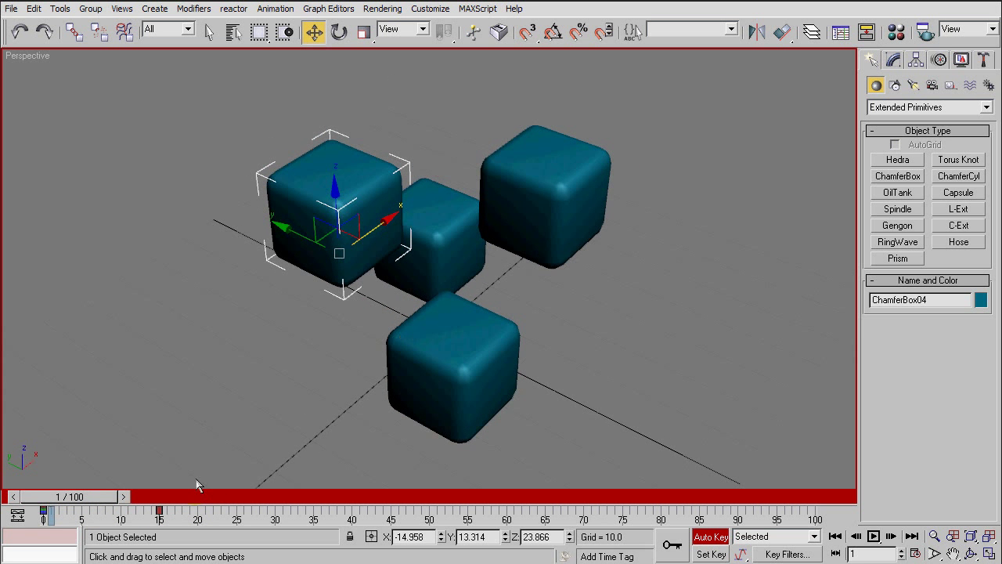
mouse_move(79, 502)
left_mouse_down()
mouse_move(161, 507)
mouse_move(26, 508)
mouse_move(202, 501)
mouse_move(55, 501)
mouse_move(185, 509)
left_mouse_up()
key("w")
scroll(371, 347, "up", 2)
scroll(371, 347, "up", 2)
scroll(277, 432, "up", 1)
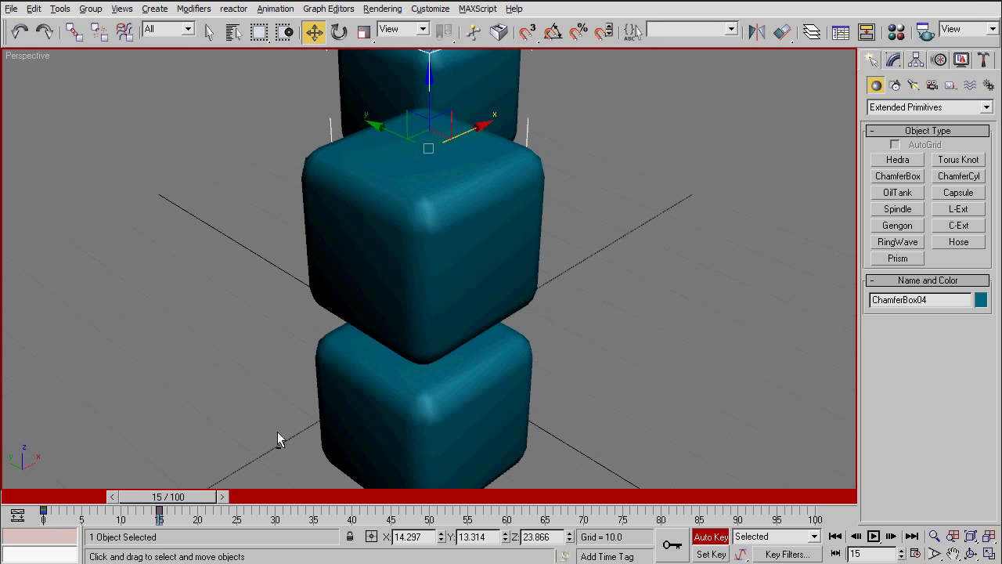
scroll(331, 443, "up", 1)
Move ChamferBox02 down along Y and preview the shuffle at frame 15.
left_click(367, 415)
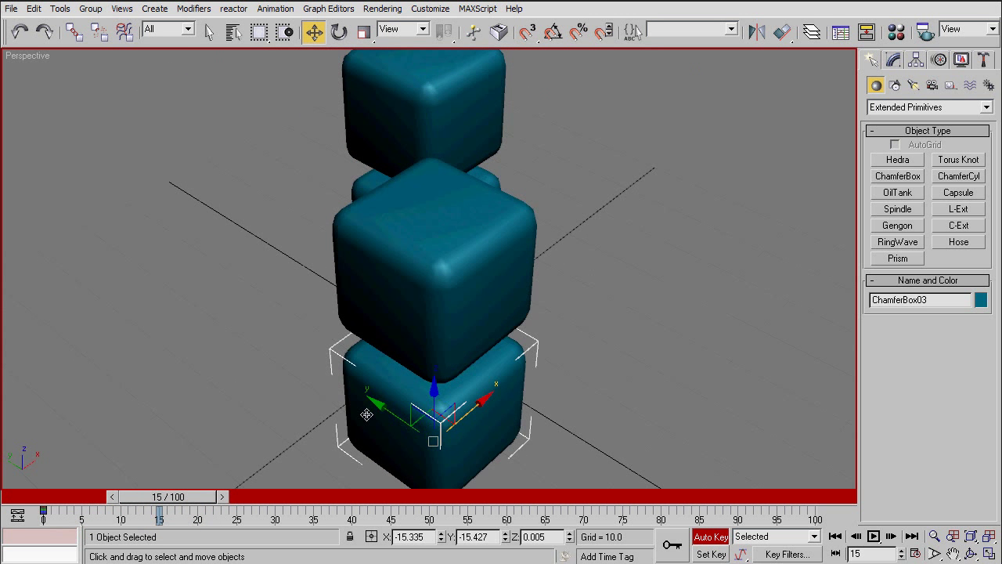
middle_click_drag(395, 407, 472, 407, "alt")
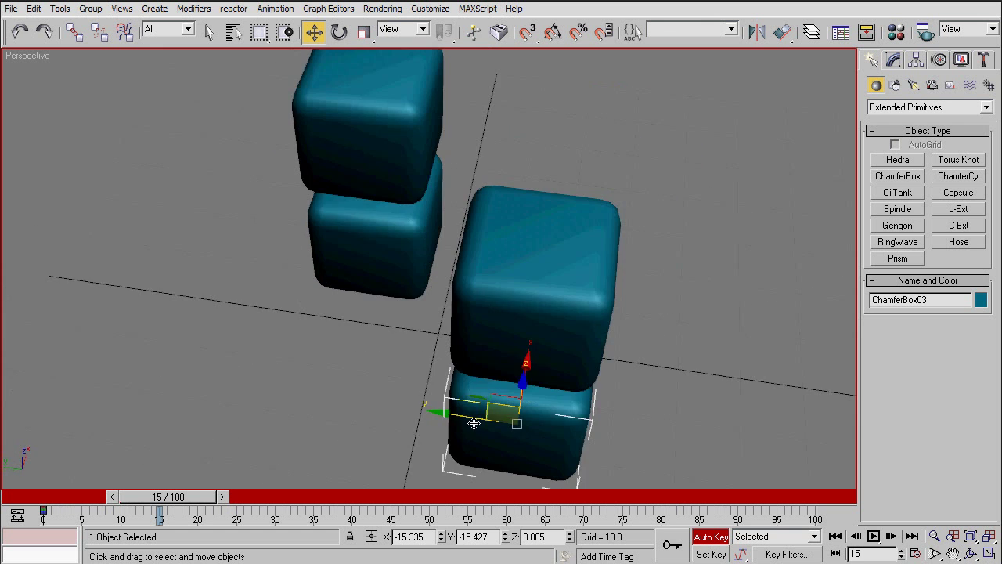
mouse_move(471, 406)
middle_mouse_down("alt")
mouse_move(376, 404)
mouse_move(348, 378)
middle_mouse_up("alt")
left_click(513, 272)
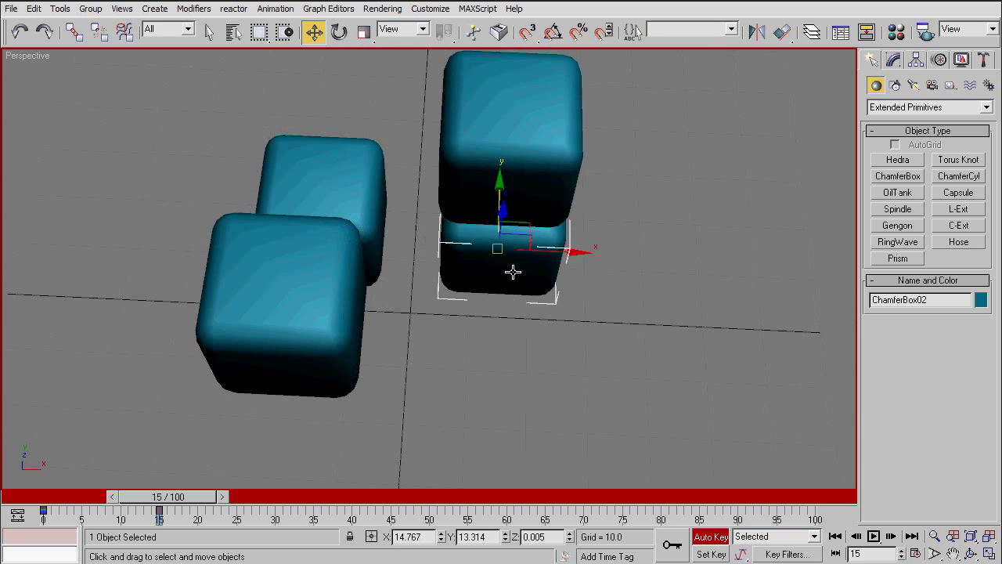
left_click_drag(502, 173, 505, 290)
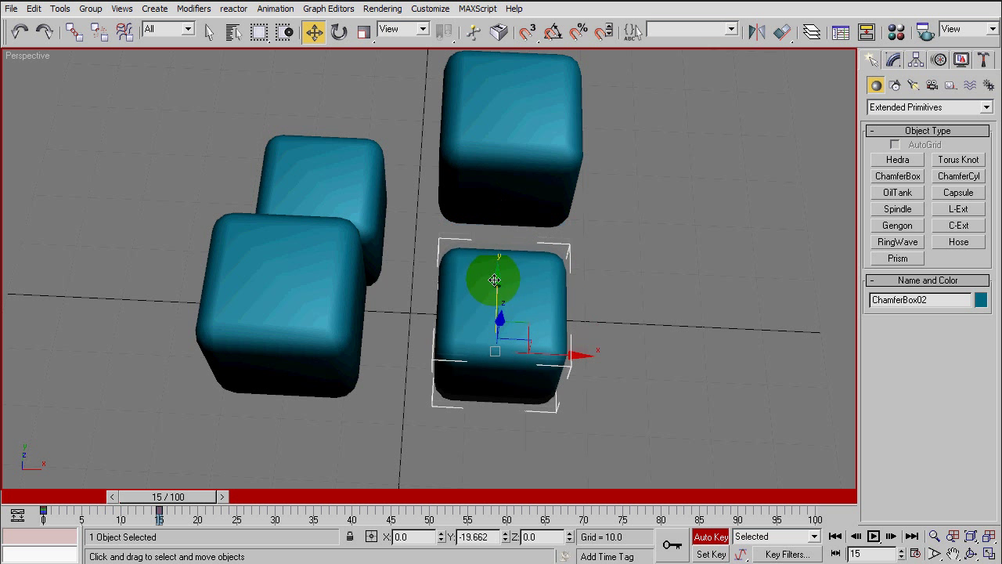
middle_click_drag(505, 290, 505, 297, "alt")
left_click_drag(504, 297, 506, 311)
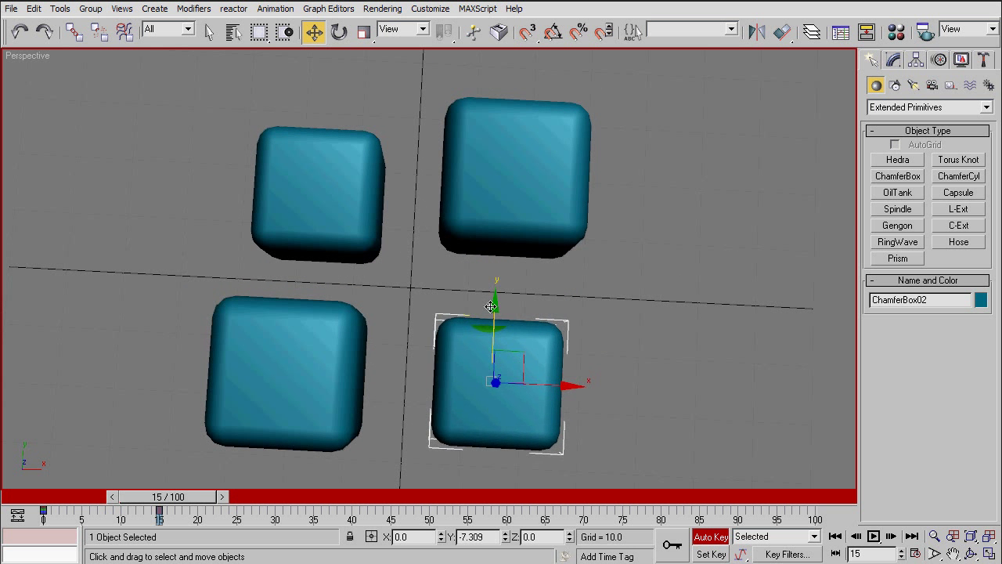
mouse_move(512, 299)
middle_mouse_down("alt")
mouse_move(586, 229)
mouse_move(503, 317)
middle_mouse_up("alt")
mouse_move(188, 508)
left_mouse_down()
mouse_move(157, 505)
mouse_move(198, 495)
left_mouse_up()
At frame 30, raise the selected cube about 25 units on Z.
scroll(347, 399, "down", 2)
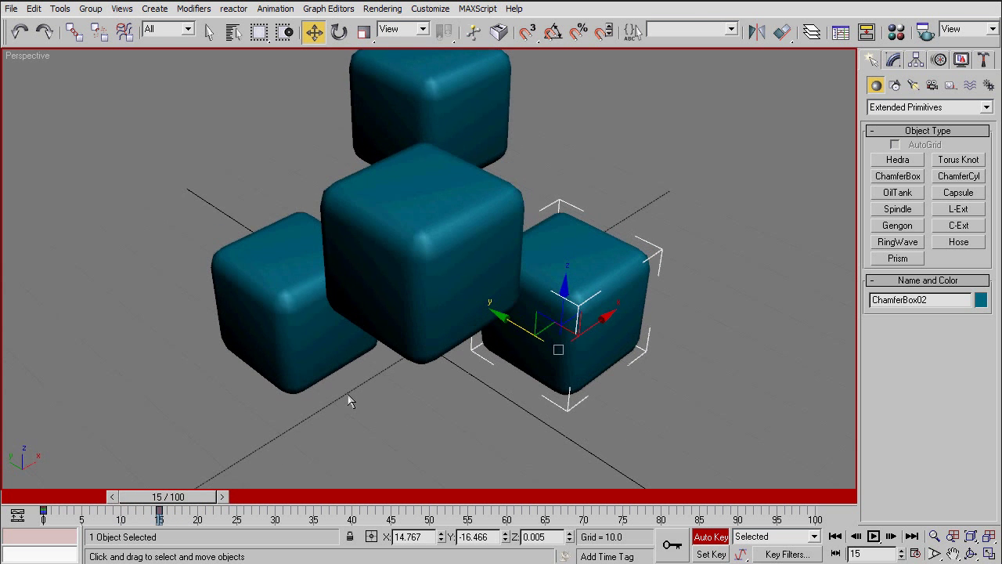
scroll(410, 358, "down", 3)
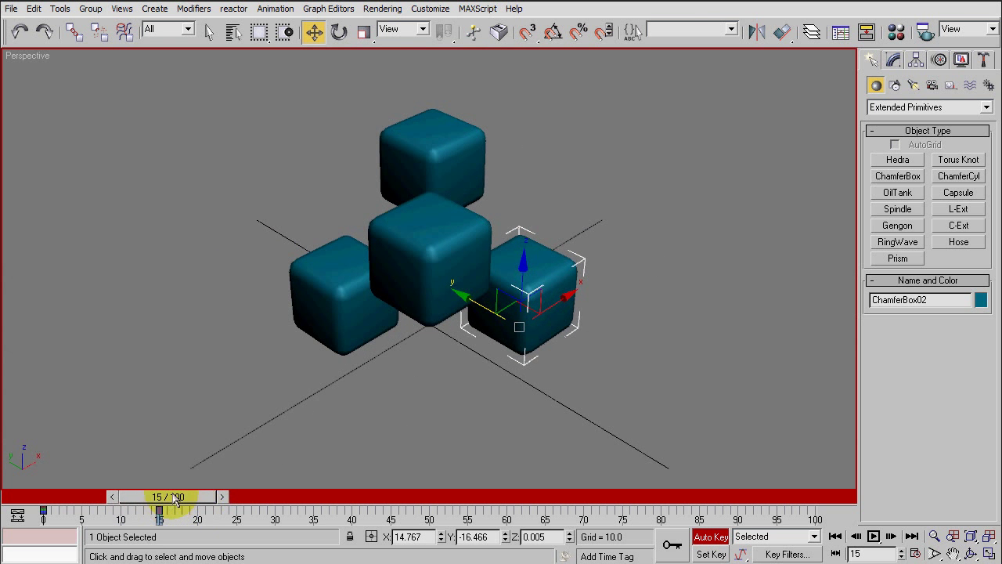
left_click_drag(174, 498, 269, 495)
key("w")
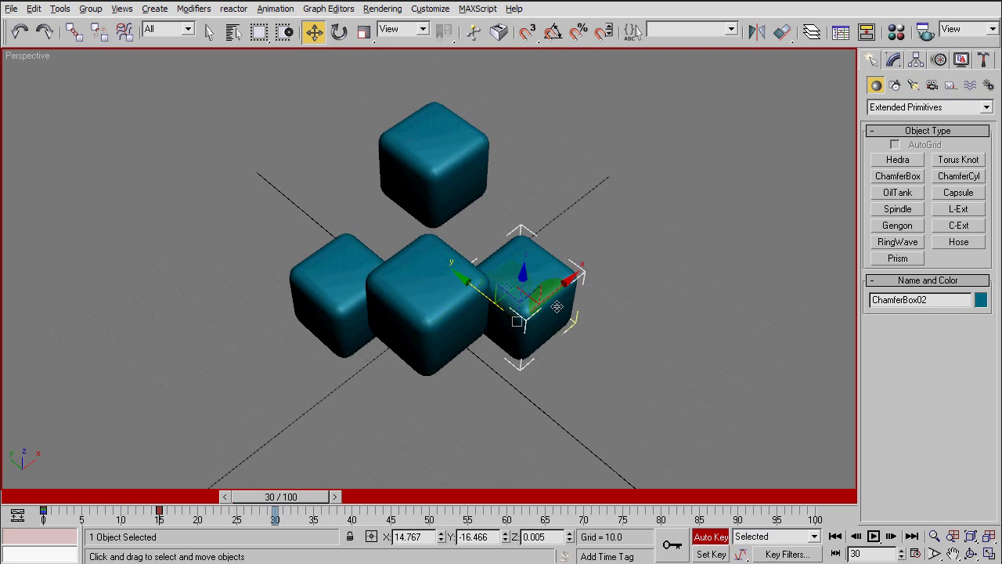
middle_click_drag(548, 304, 553, 307, "alt")
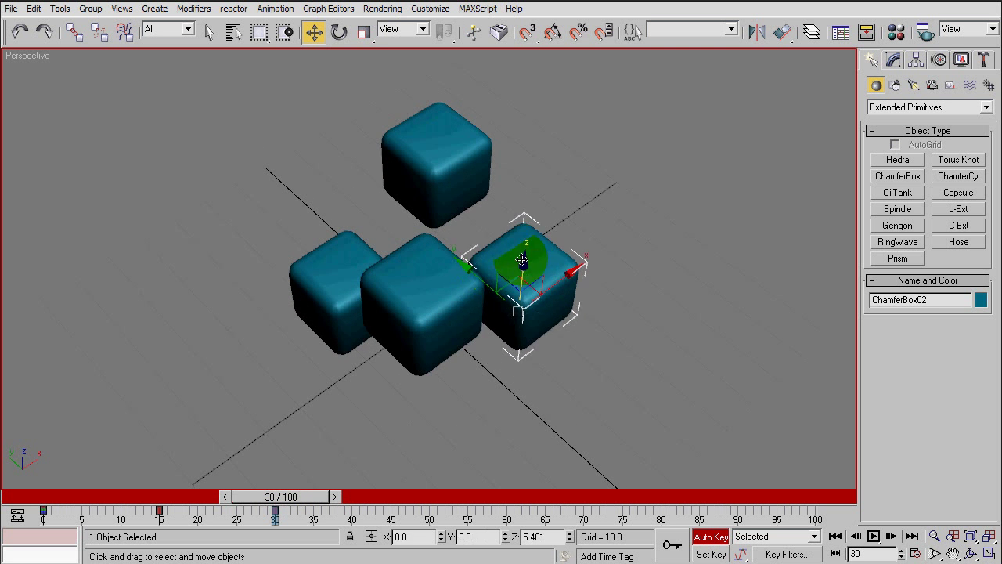
left_click_drag(553, 307, 546, 238)
mouse_move(545, 237)
middle_mouse_down("alt")
mouse_move(519, 218)
mouse_move(507, 155)
middle_mouse_up("alt")
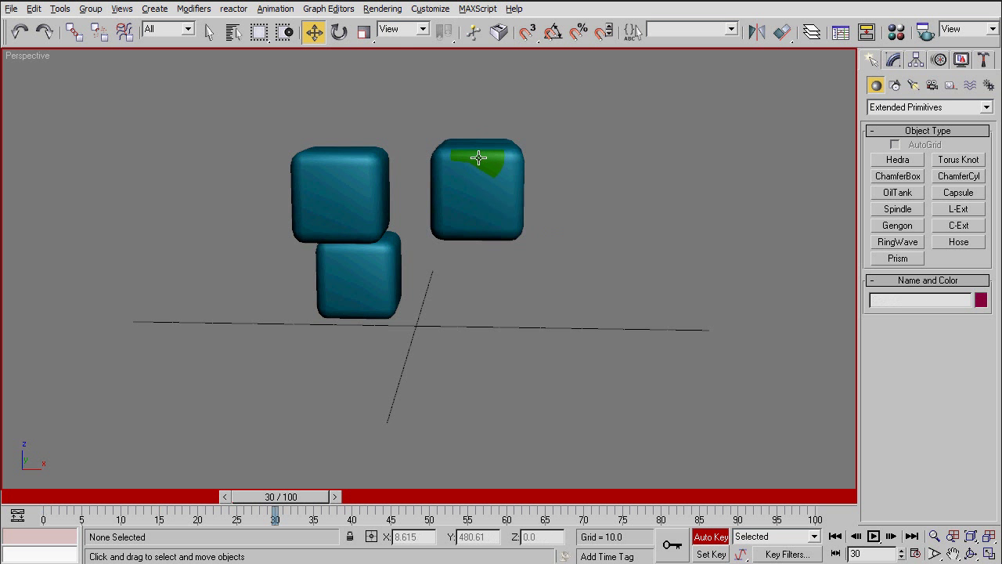
middle_click_drag(497, 186, 488, 239, "alt")
Add ChamferBox01 to the selection and lower both cubes about 25 units.
left_click(313, 224)
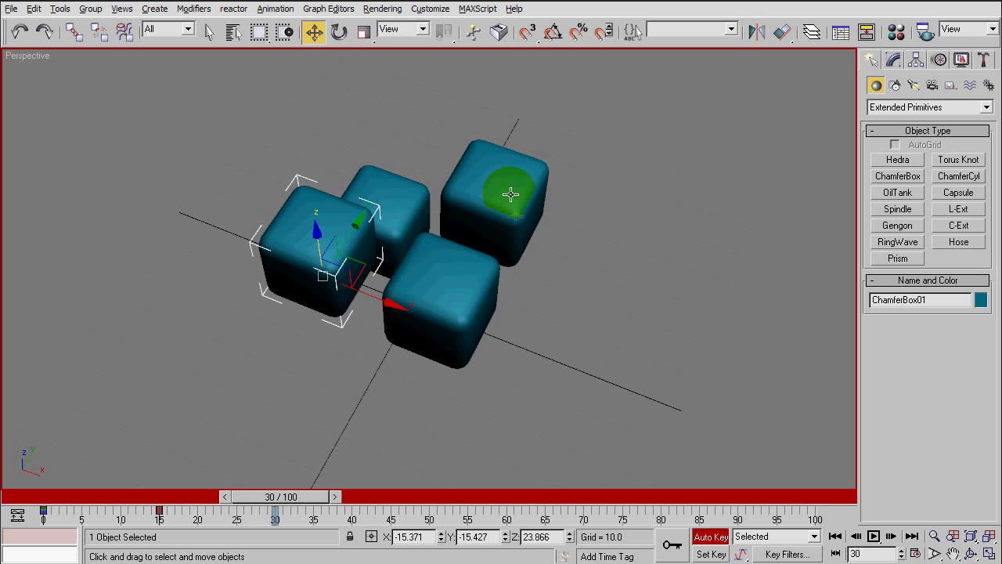
mouse_move(501, 206)
middle_mouse_down("alt")
mouse_move(557, 235)
mouse_move(606, 185)
mouse_move(510, 168)
middle_mouse_up("alt")
left_click_drag(517, 169, 517, 277)
mouse_move(531, 273)
middle_mouse_down("alt")
mouse_move(527, 251)
mouse_move(438, 267)
middle_mouse_up("alt")
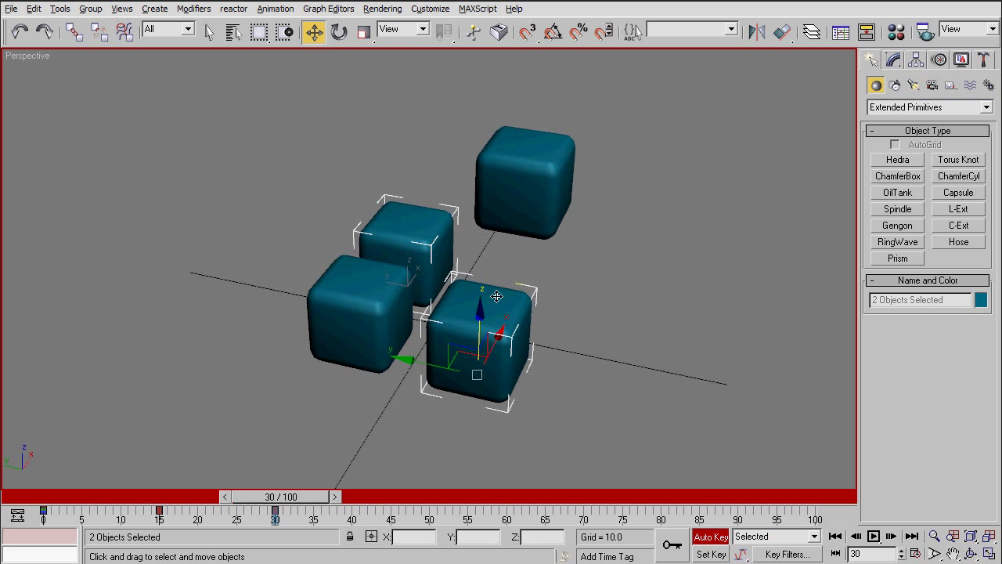
Raise ChamferBox03 about 24 units, then scrub back to frame 13.
left_click(352, 298)
middle_click_drag(352, 297, 427, 274, "alt")
left_click_drag(350, 278, 350, 156)
mouse_move(446, 188)
middle_mouse_down("alt")
mouse_move(421, 169)
mouse_move(444, 197)
mouse_move(348, 181)
mouse_move(445, 215)
mouse_move(415, 218)
middle_mouse_up("alt")
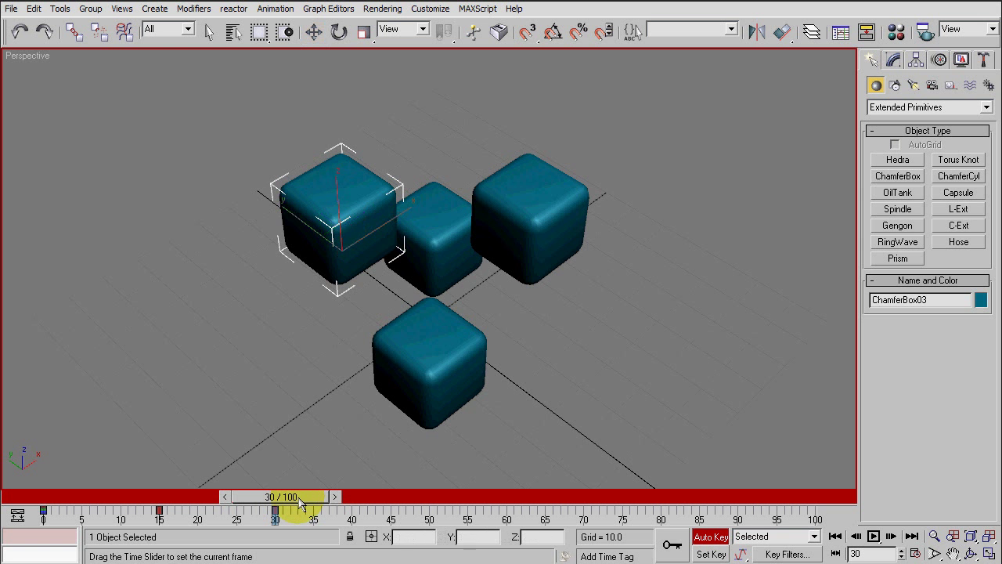
mouse_move(300, 503)
left_mouse_down()
mouse_move(239, 515)
mouse_move(35, 513)
mouse_move(173, 526)
mouse_move(259, 517)
mouse_move(332, 530)
mouse_move(88, 535)
mouse_move(78, 528)
mouse_move(405, 521)
mouse_move(130, 517)
mouse_move(63, 531)
left_mouse_up()
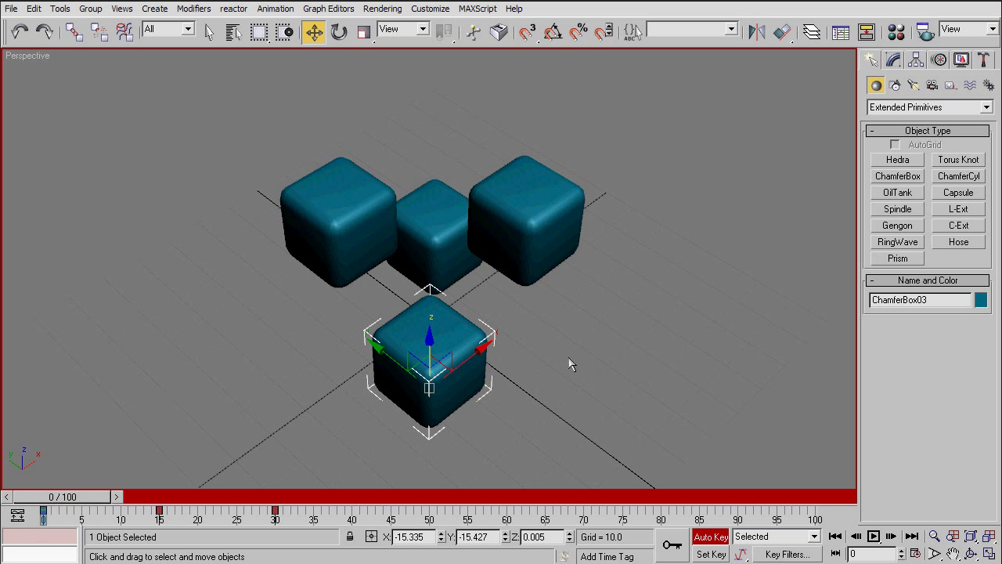
Set the animation End Time to 30 in Time Configuration.
left_click(916, 554)
type("30")
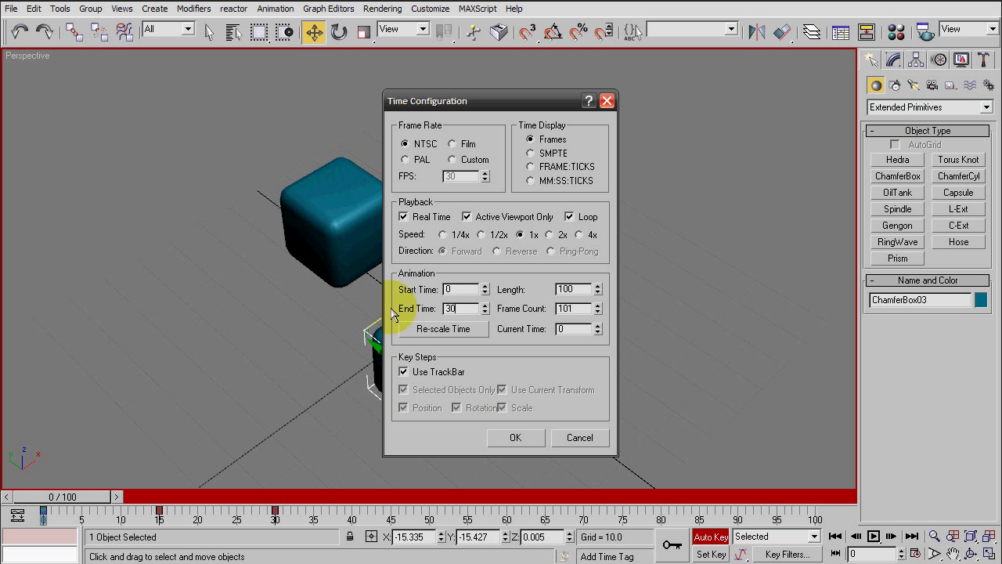
key("Return")
left_click(514, 437)
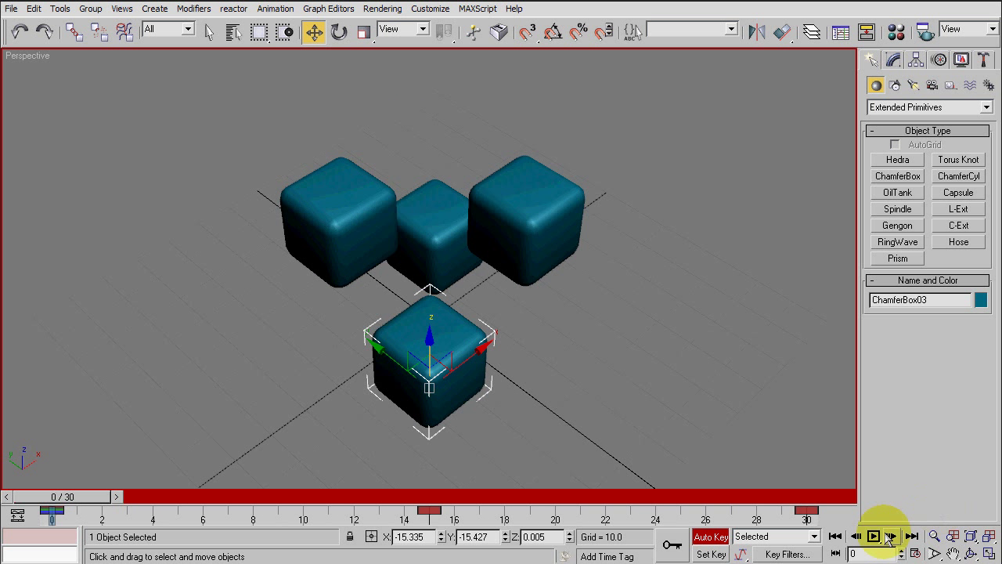
left_click(634, 398)
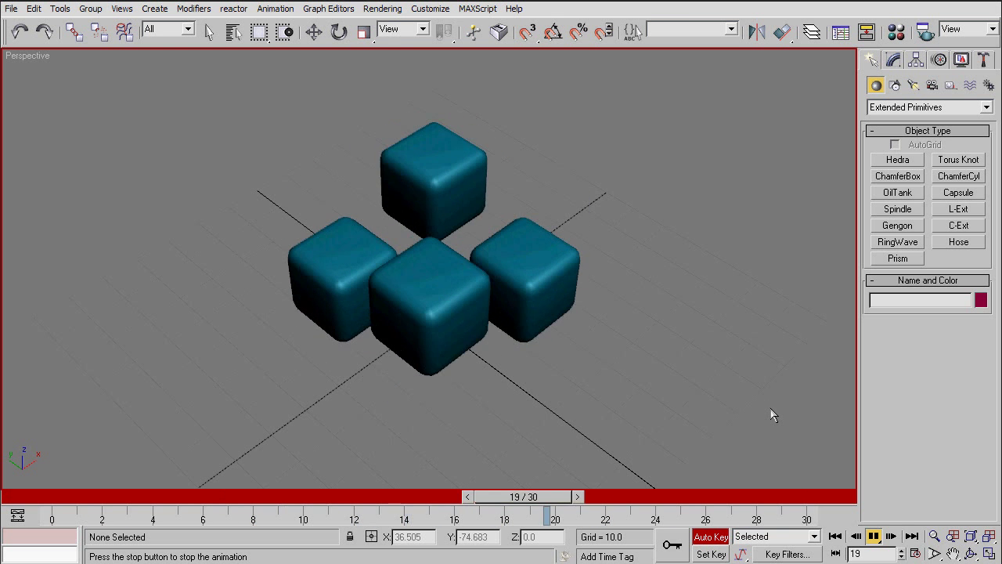
left_click(874, 537)
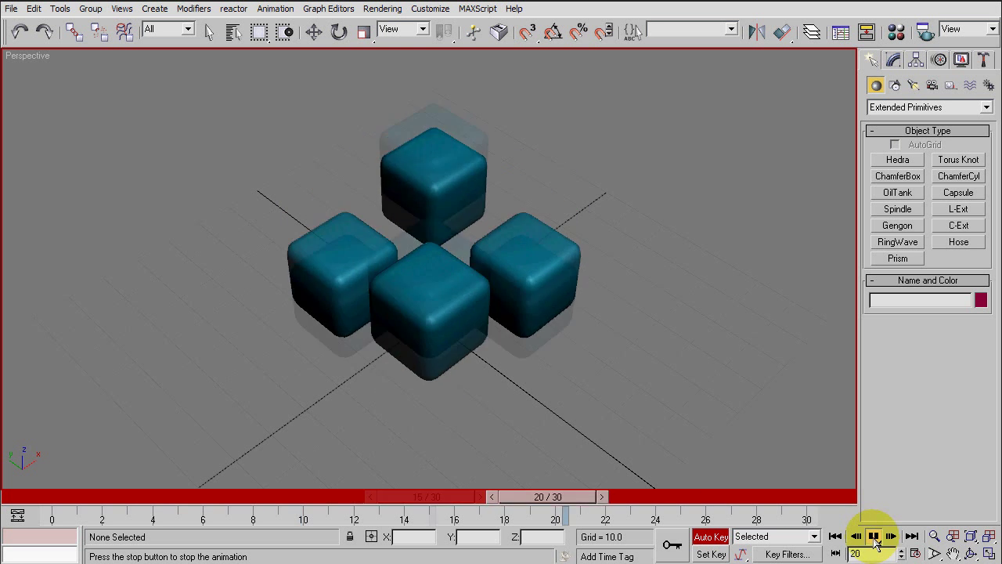
left_click(650, 506)
mouse_move(650, 505)
left_mouse_down()
mouse_move(563, 487)
mouse_move(846, 490)
mouse_move(68, 495)
left_mouse_up()
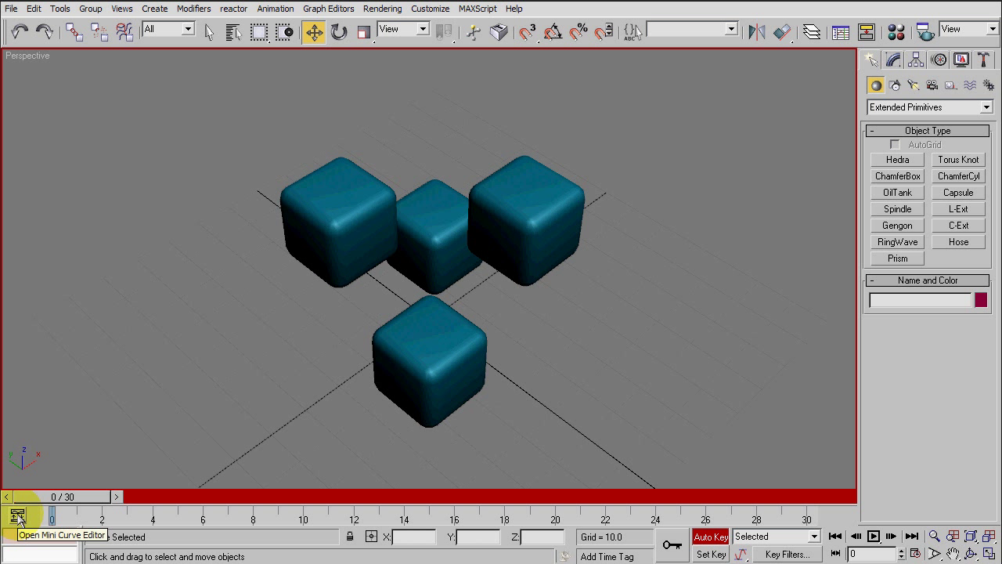
In the Curve Editor, raise ChamferBox03's frame-15 Y Position key to about 20 and tilt its tangent.
left_click(837, 37)
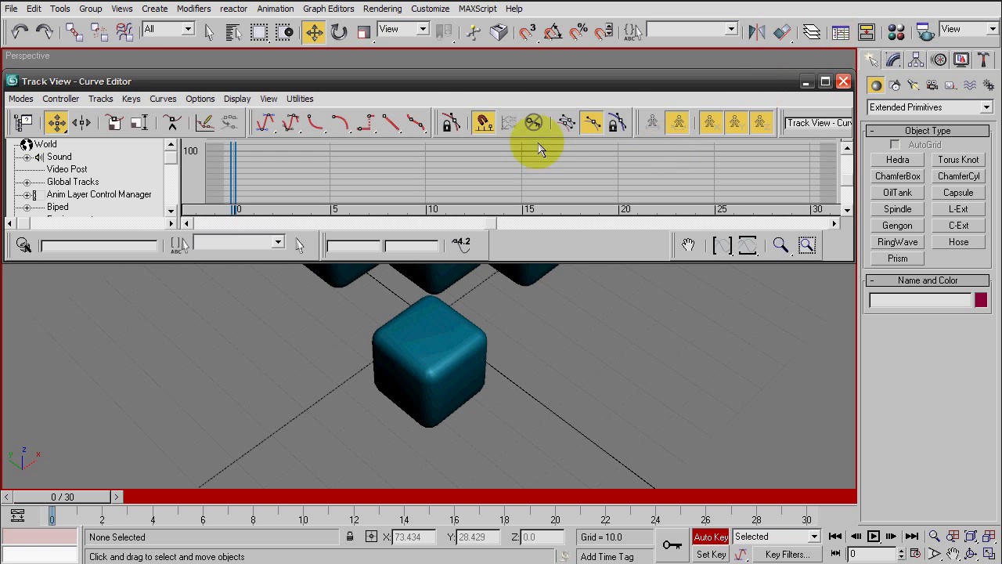
left_click(481, 313)
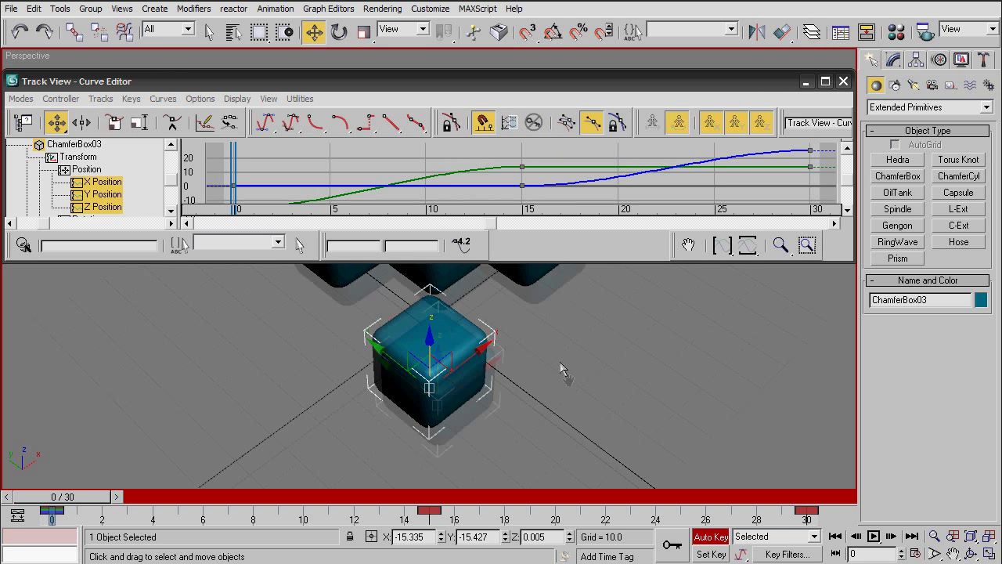
middle_click_drag(552, 356, 683, 391)
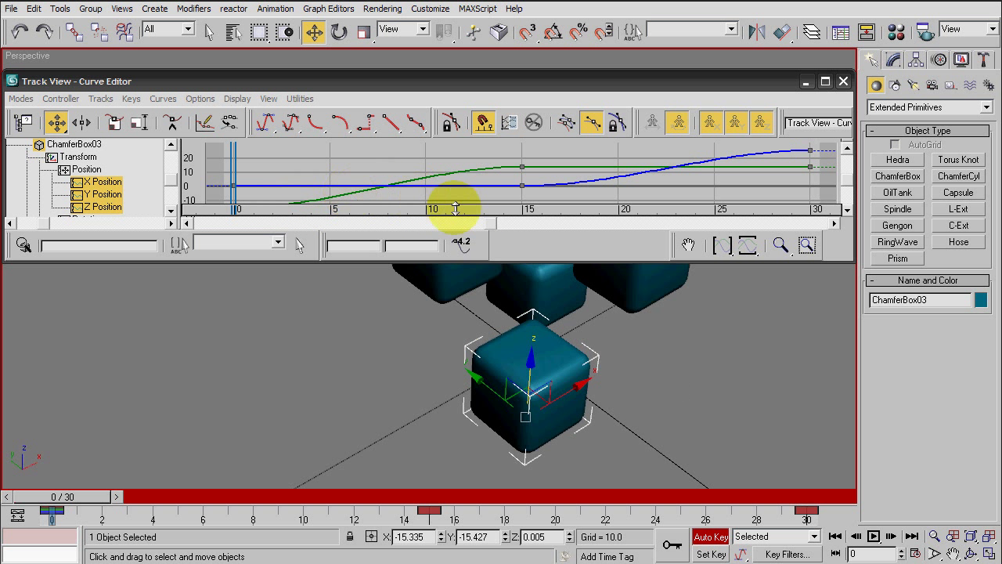
middle_click_drag(669, 335, 616, 343)
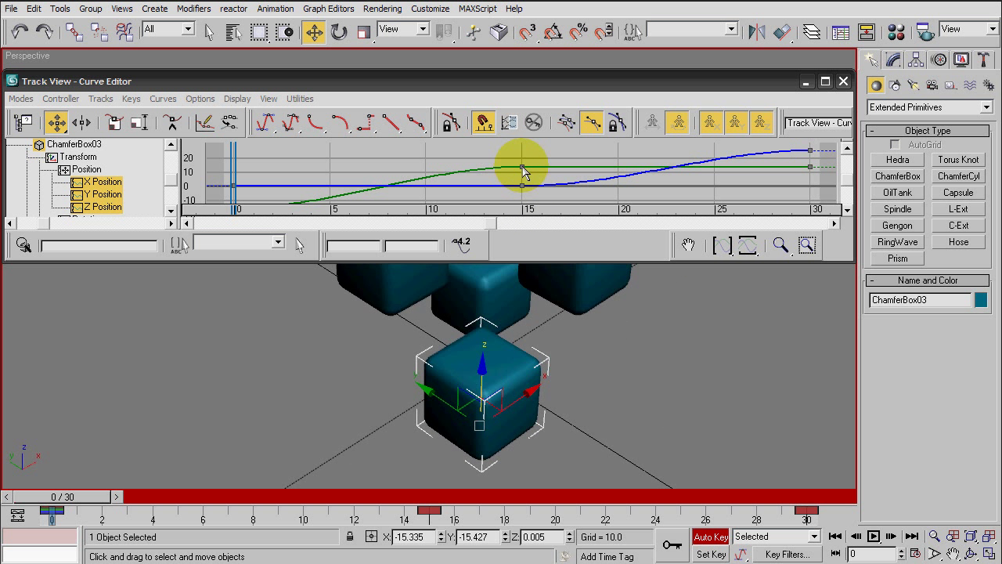
left_click_drag(522, 166, 523, 153)
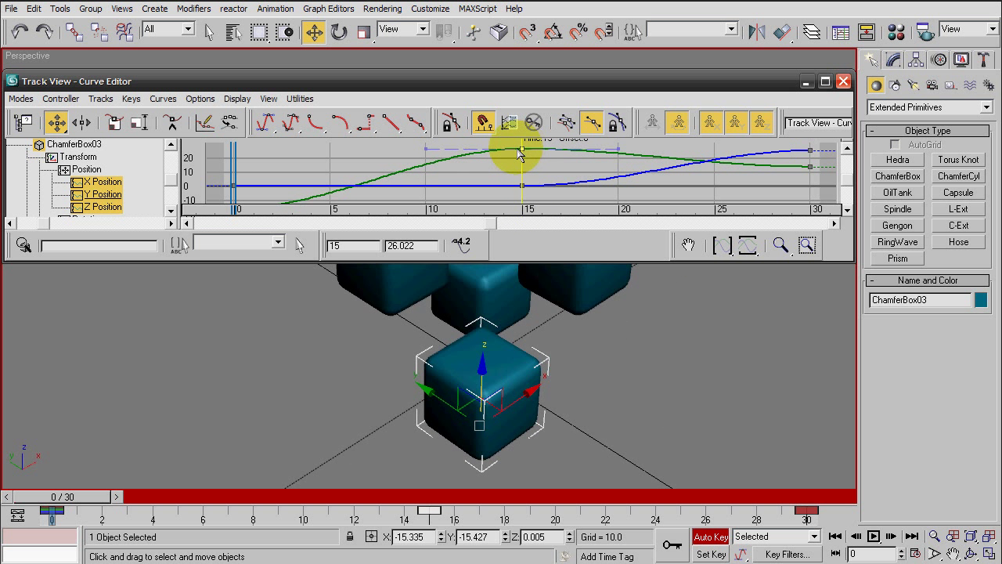
left_click_drag(425, 154, 427, 173)
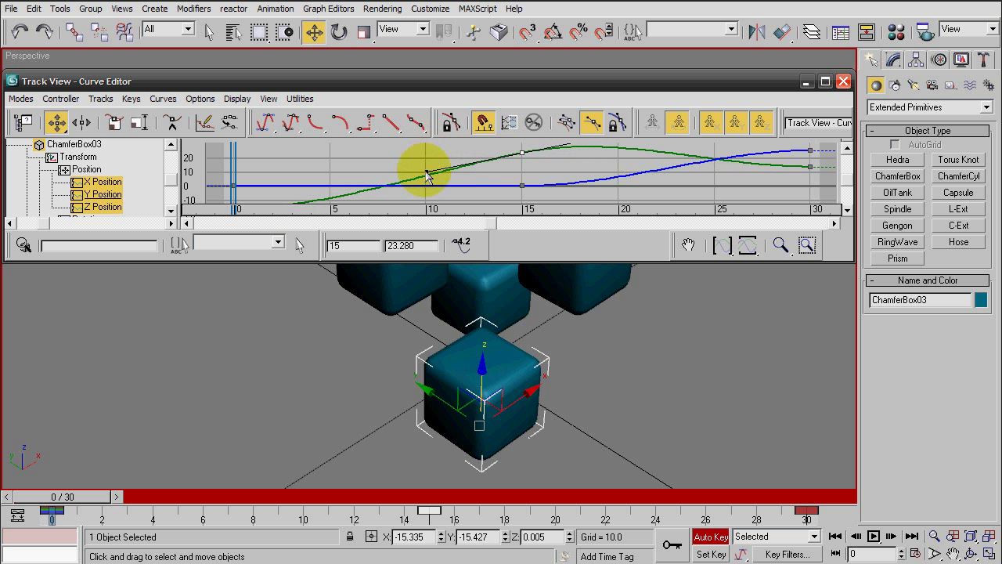
Close the Curve Editor, deselect the cube, and play the animation from frame 2.
left_click(844, 81)
left_click(235, 376)
mouse_move(63, 496)
left_mouse_down()
mouse_move(106, 507)
mouse_move(243, 501)
mouse_move(6, 511)
left_mouse_up()
left_click(874, 535)
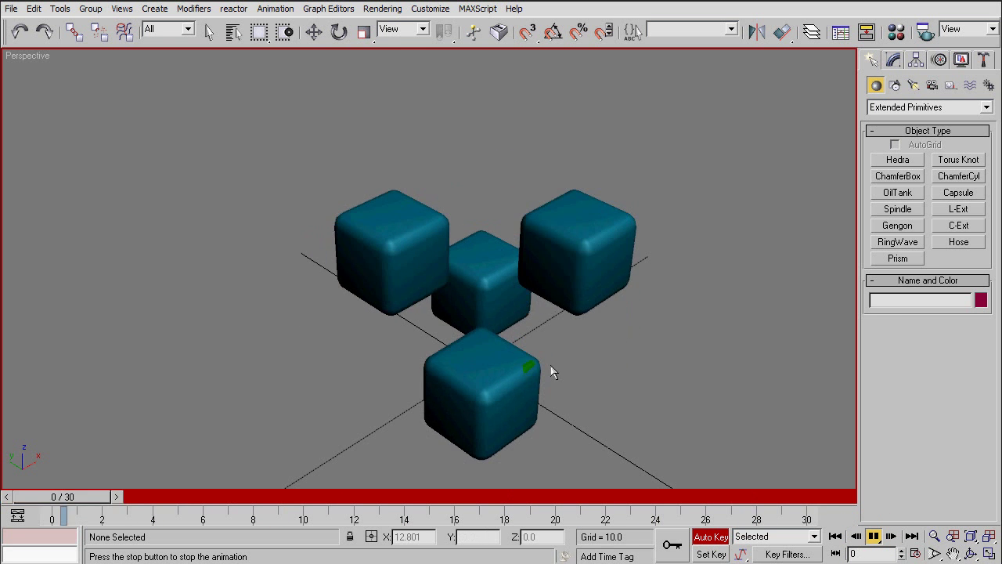
left_click(874, 537)
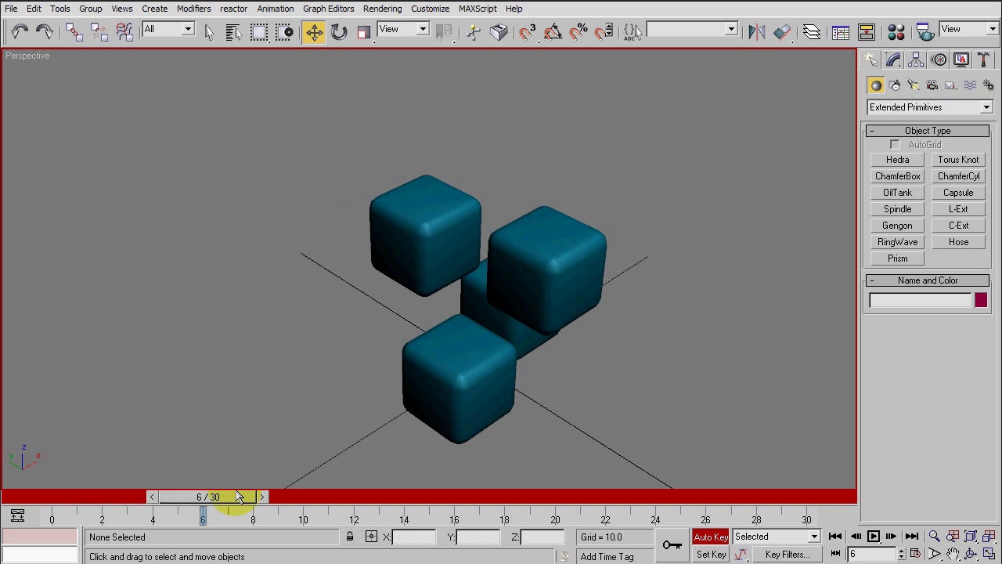
left_click_drag(239, 497, 67, 496)
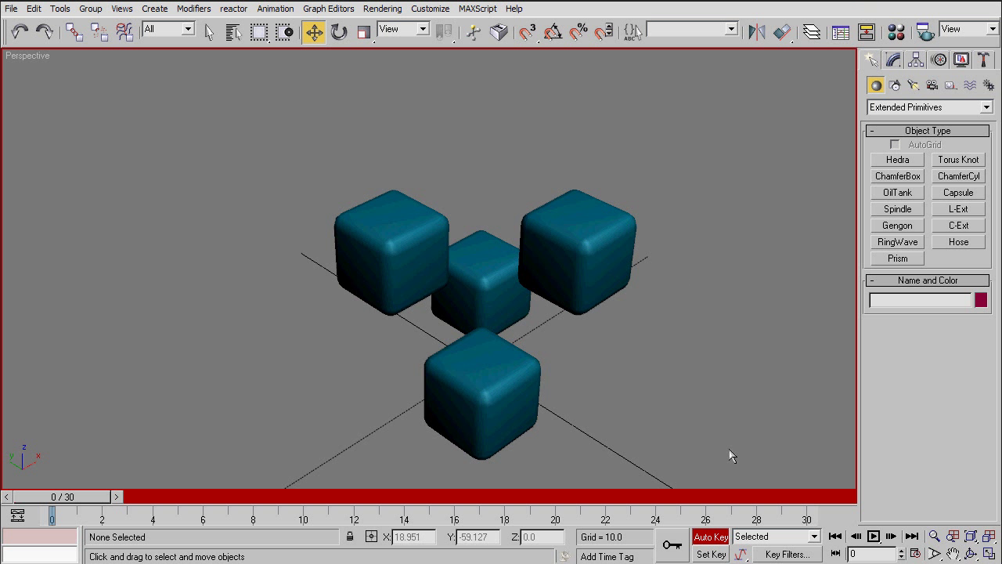
middle_click_drag(663, 357, 660, 344)
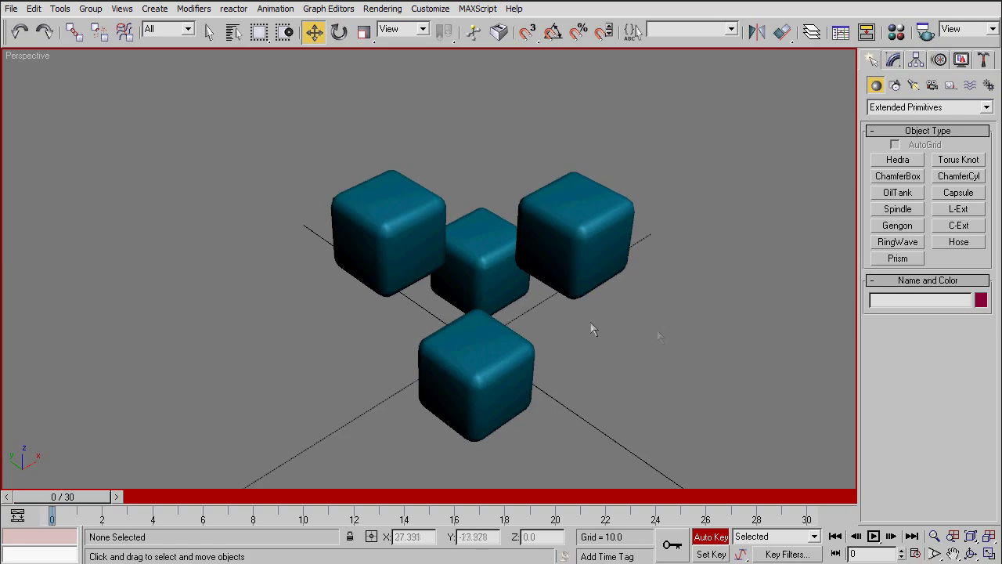
middle_click_drag(591, 332, 539, 274, "ctrl+alt")
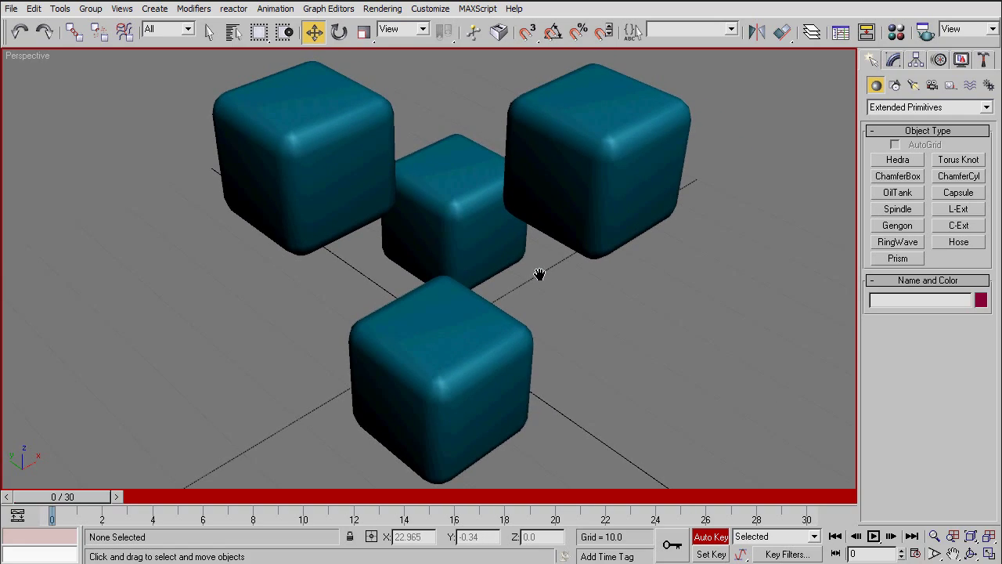